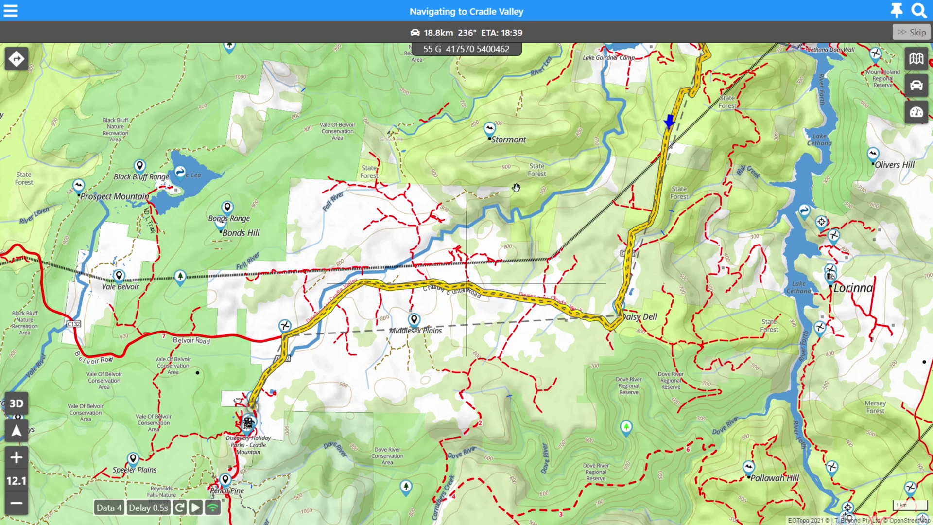
{"action": "left_click", "coordinate": [11, 11]}
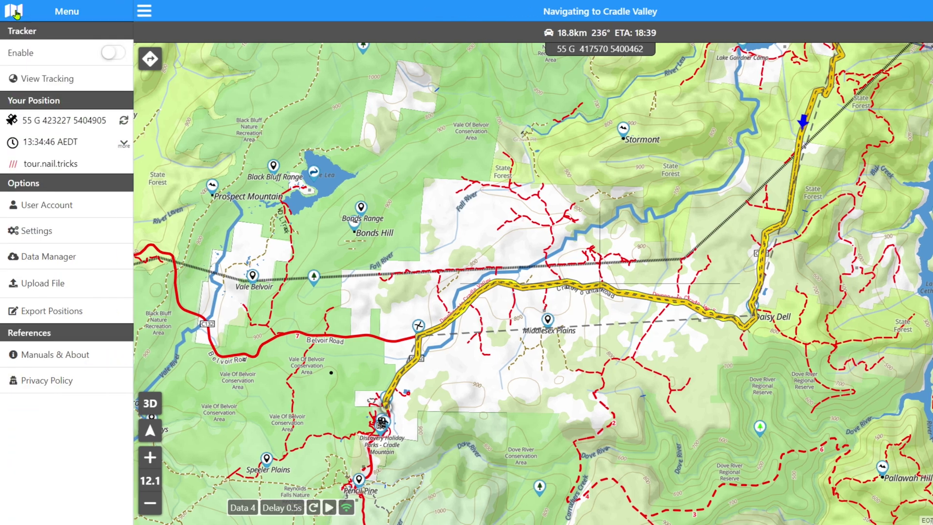
{"action": "left_click", "coordinate": [144, 10]}
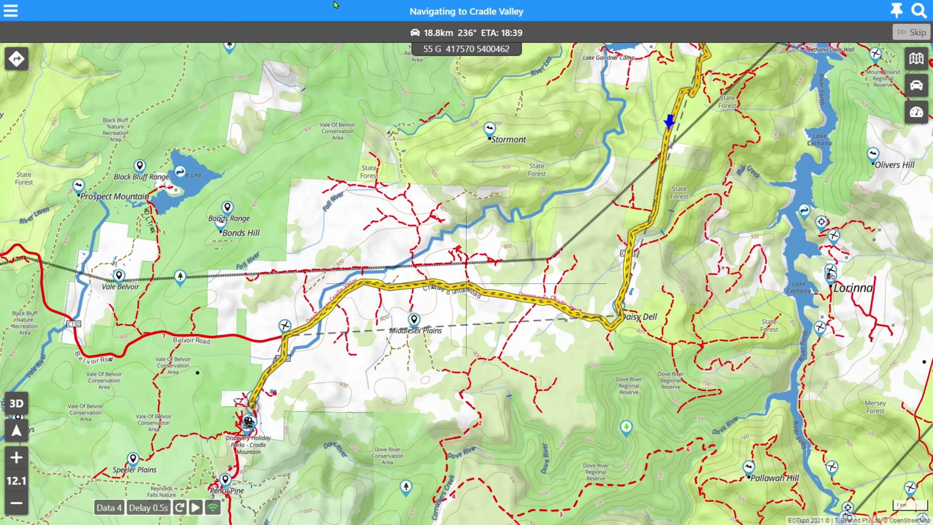
{"action": "left_click", "coordinate": [922, 10]}
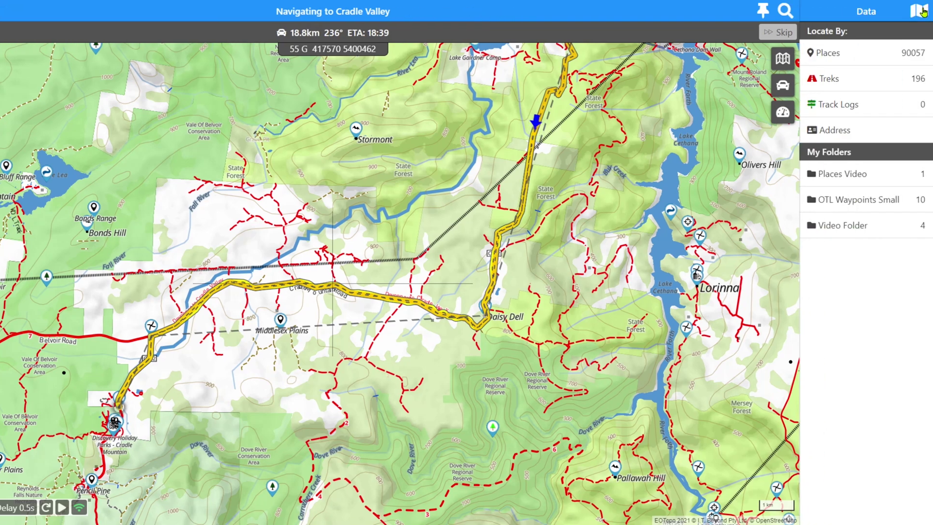
{"action": "left_click", "coordinate": [922, 10]}
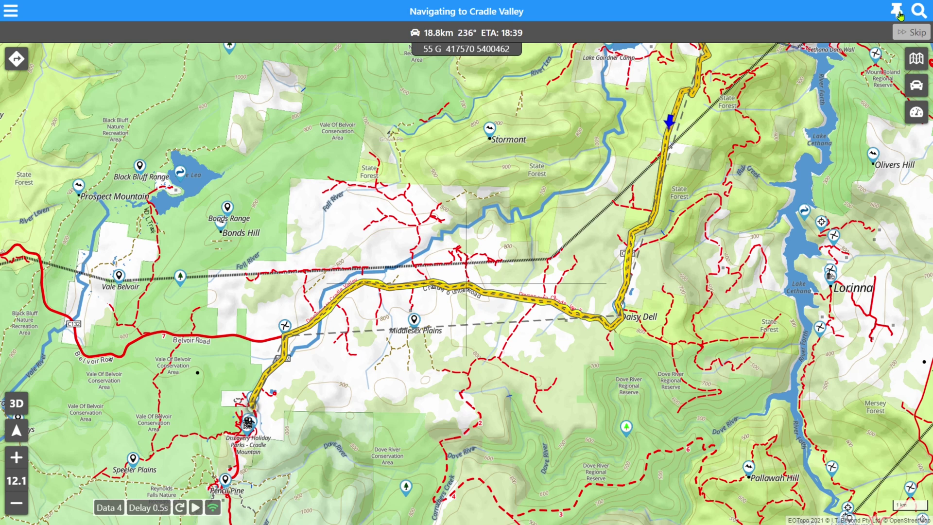
Step: Pan the map north toward Lake Gairdner, then cancel a new crosshairs place without saving
{"action": "left_click_drag", "start_coordinate": [518, 355], "coordinate": [523, 427]}
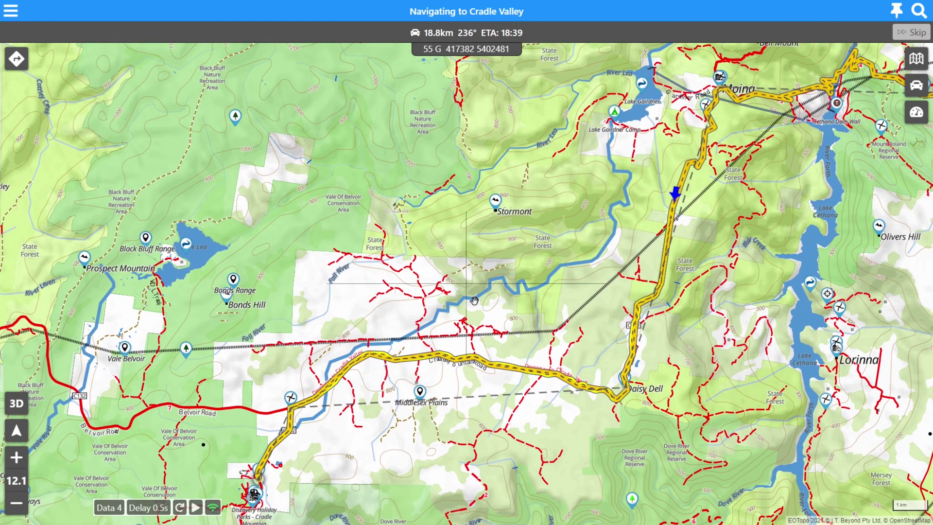
{"action": "left_click", "coordinate": [898, 10]}
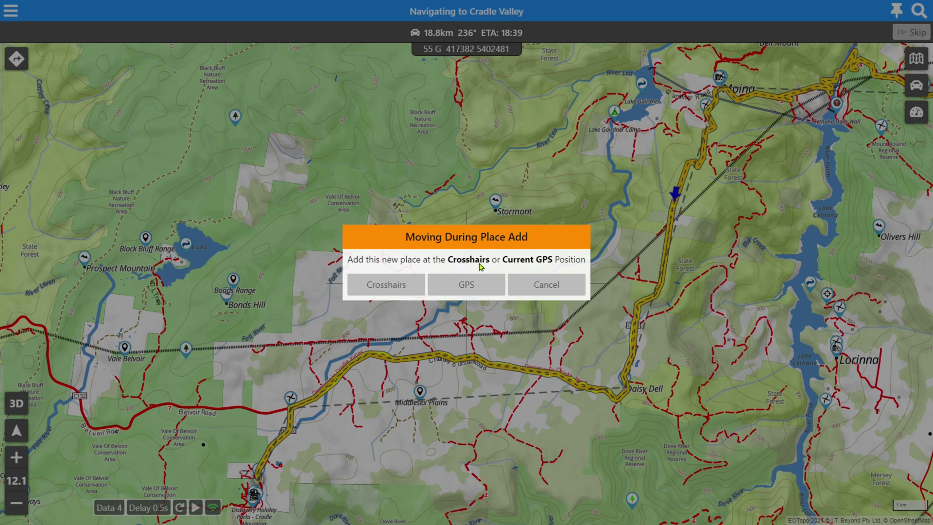
{"action": "left_click", "coordinate": [411, 285]}
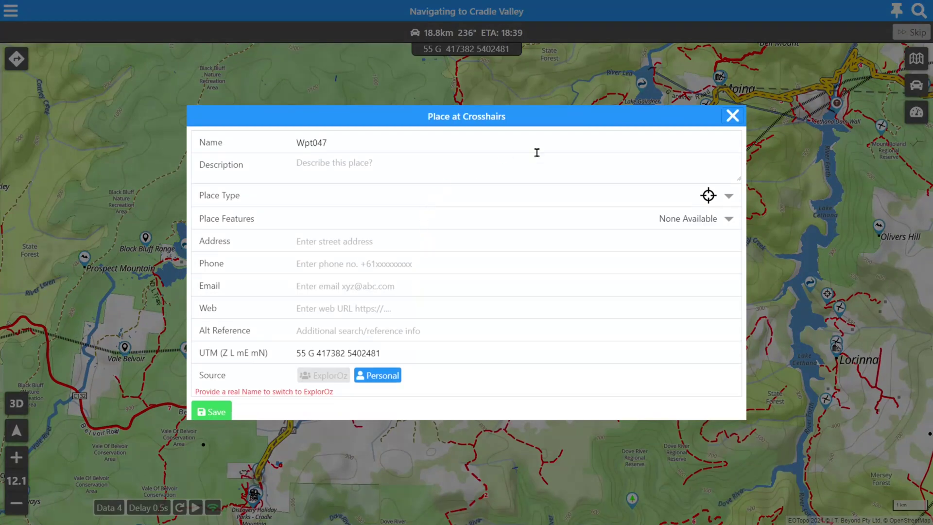
{"action": "left_click", "coordinate": [732, 116]}
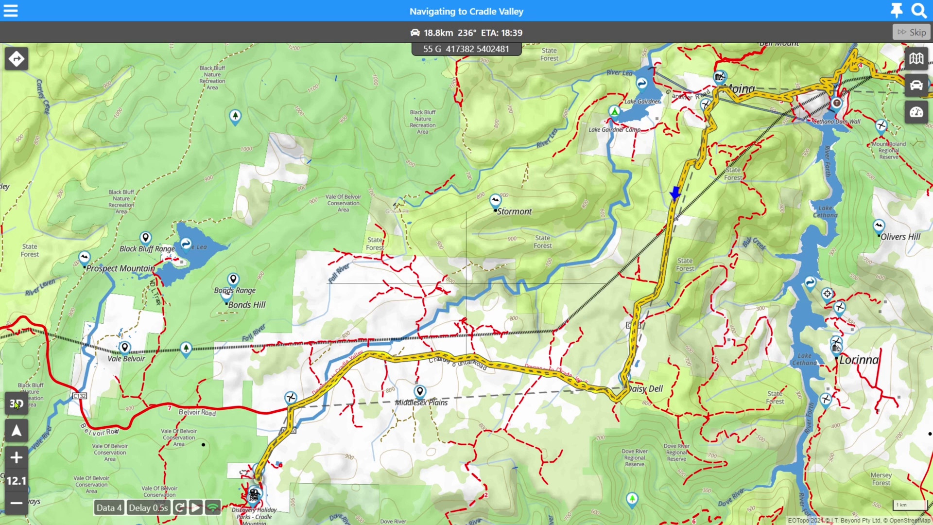
Step: Zoom out and back in to level 12.6, showing the route between Middlesex Plains and Daisy Dell
{"action": "left_click", "coordinate": [17, 504]}
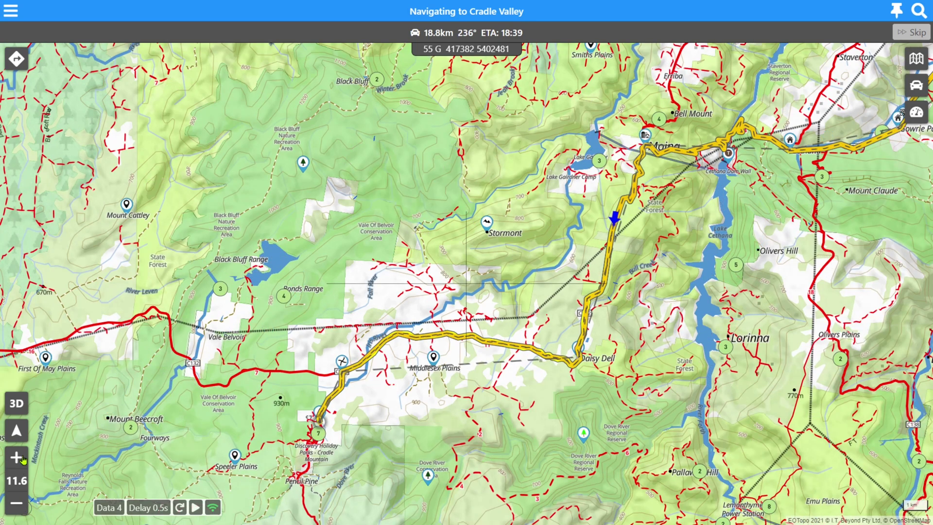
{"action": "left_click", "coordinate": [19, 458]}
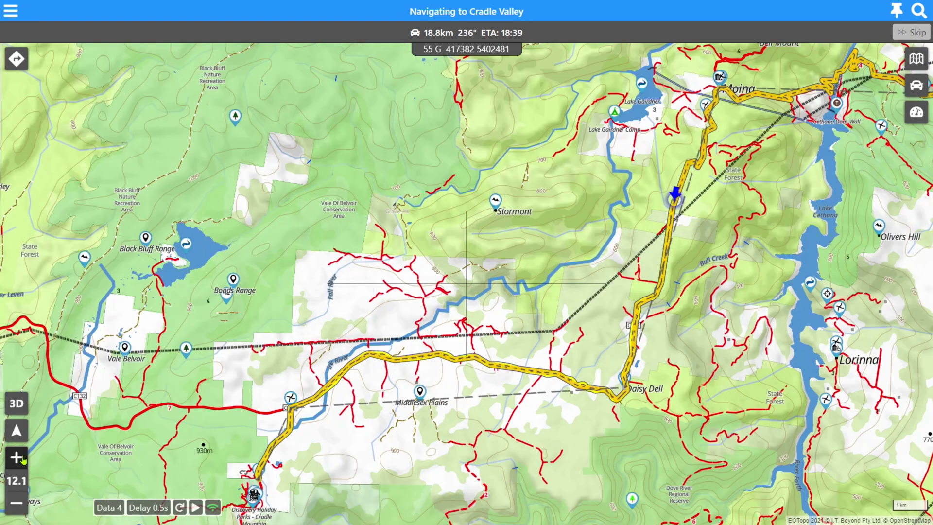
{"action": "left_click", "coordinate": [22, 503]}
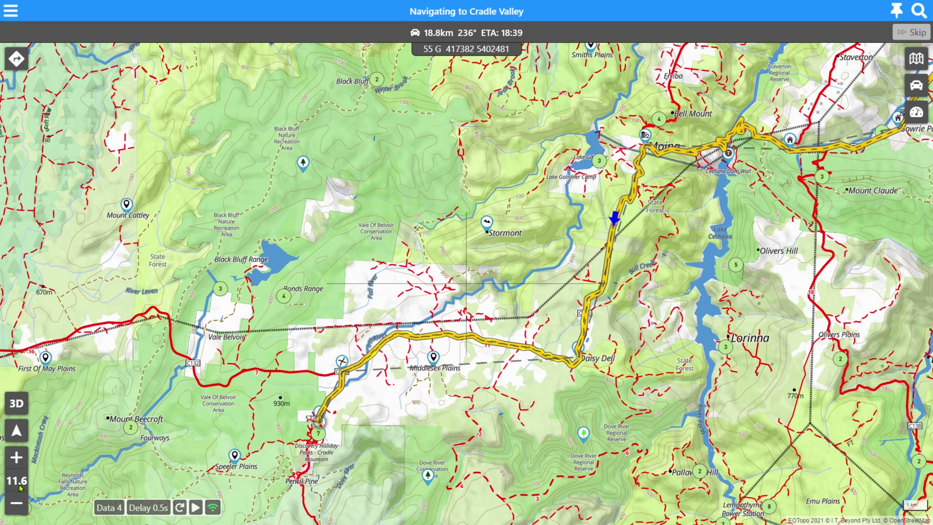
{"action": "left_click", "coordinate": [22, 460]}
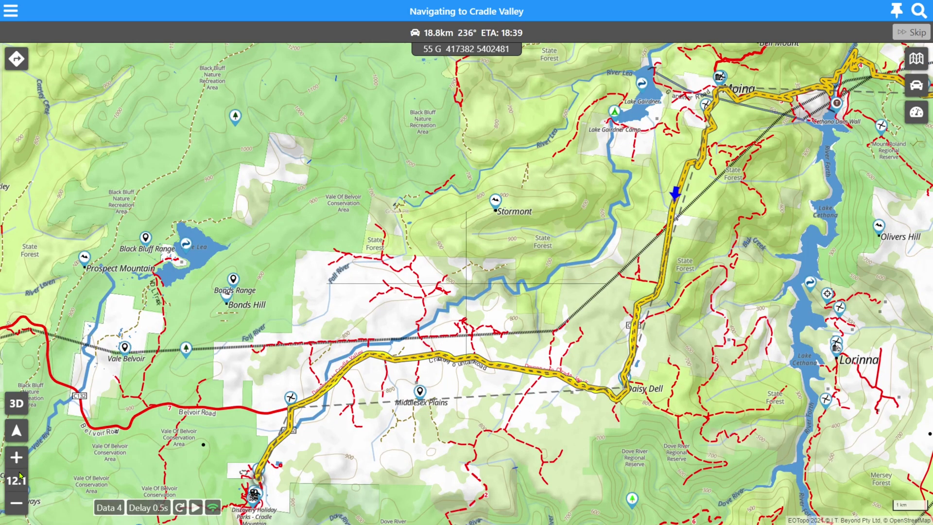
{"action": "left_click", "coordinate": [22, 460]}
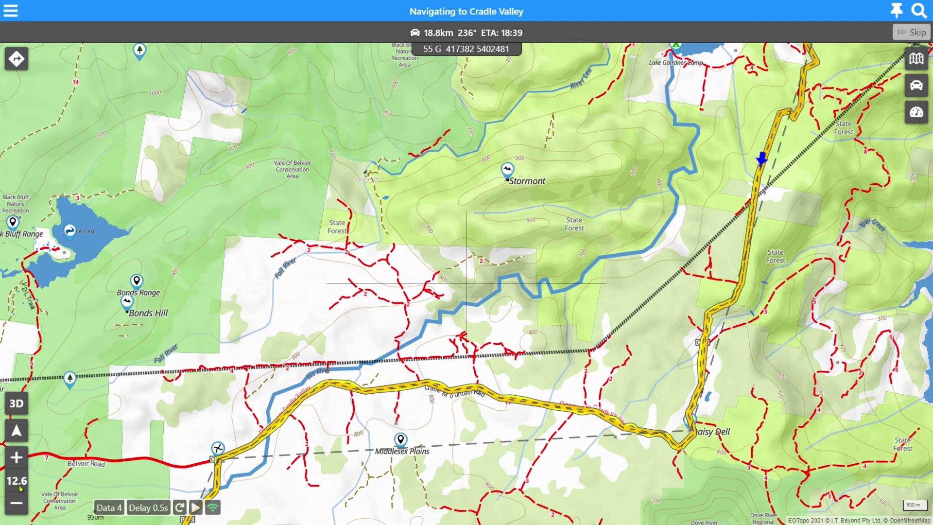
Step: Switch to heading-up and run GPS playback until the arrow nears Daisy Dell, 14.8 km remaining
{"action": "left_click", "coordinate": [17, 432]}
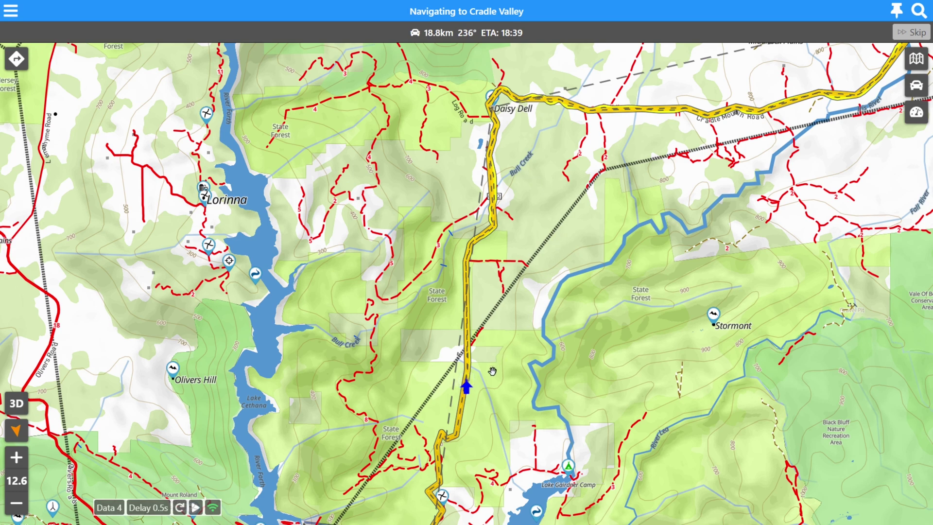
{"action": "left_click", "coordinate": [197, 508]}
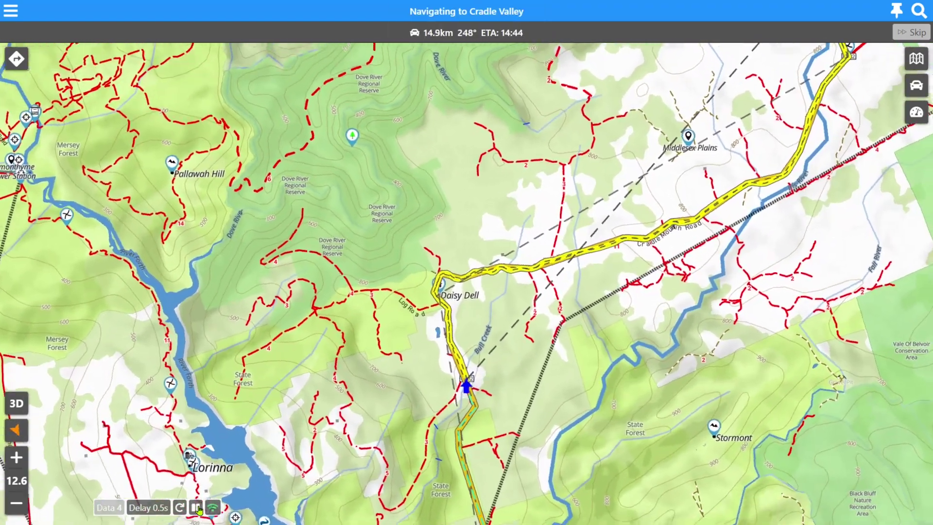
{"action": "left_click", "coordinate": [196, 507]}
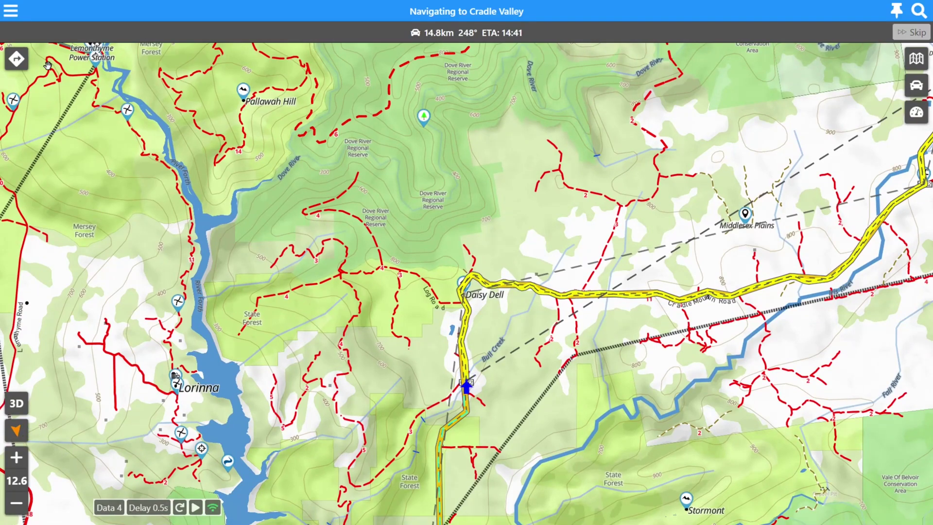
Step: Change the Heading Display setting from Track Up to North Up and return to the map
{"action": "left_click", "coordinate": [11, 11]}
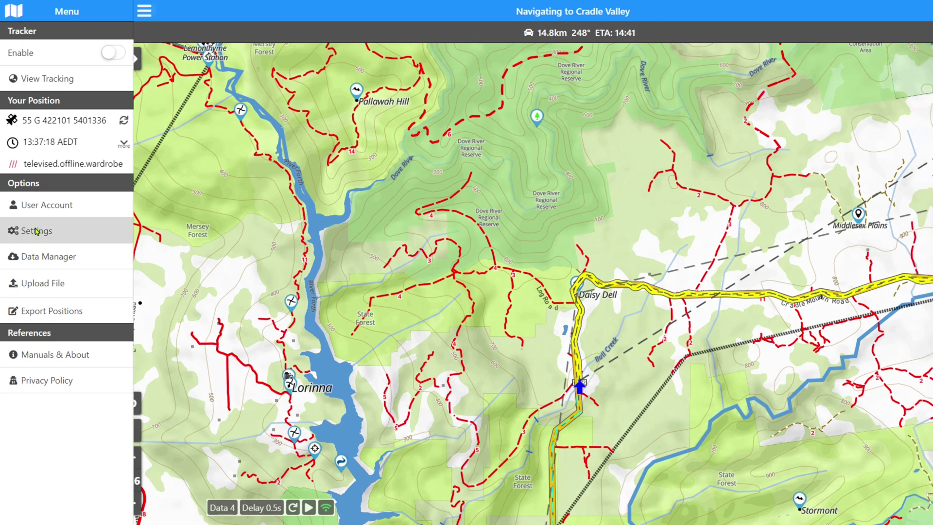
{"action": "left_click", "coordinate": [37, 231]}
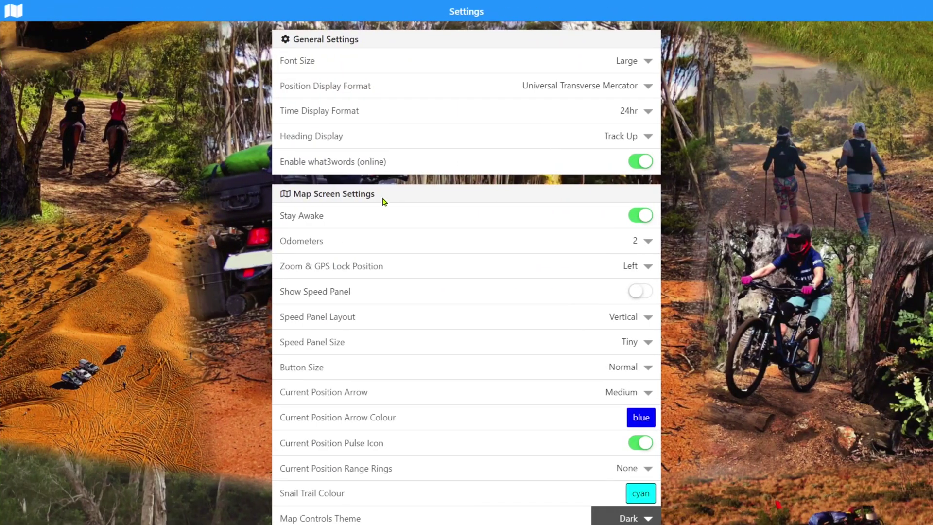
{"action": "left_click", "coordinate": [624, 141]}
{"action": "left_click", "coordinate": [627, 172]}
{"action": "left_click", "coordinate": [13, 12]}
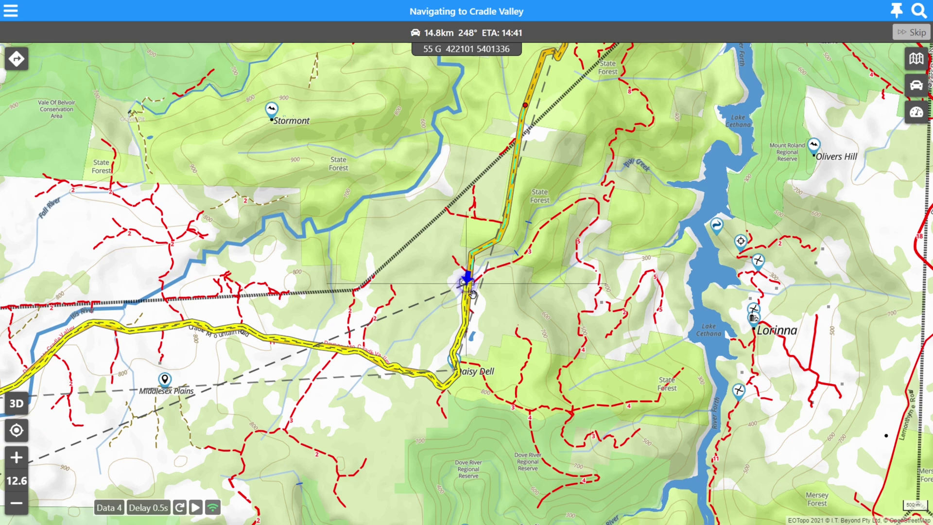
Step: Lock onto GPS, play the simulation to 14.3 km remaining, then pan west along the route
{"action": "left_click", "coordinate": [17, 434]}
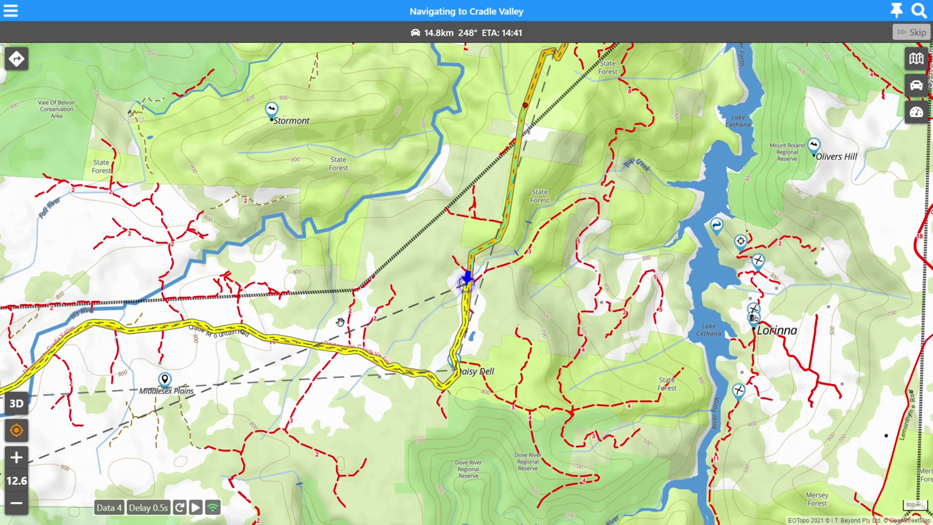
{"action": "left_click", "coordinate": [196, 507]}
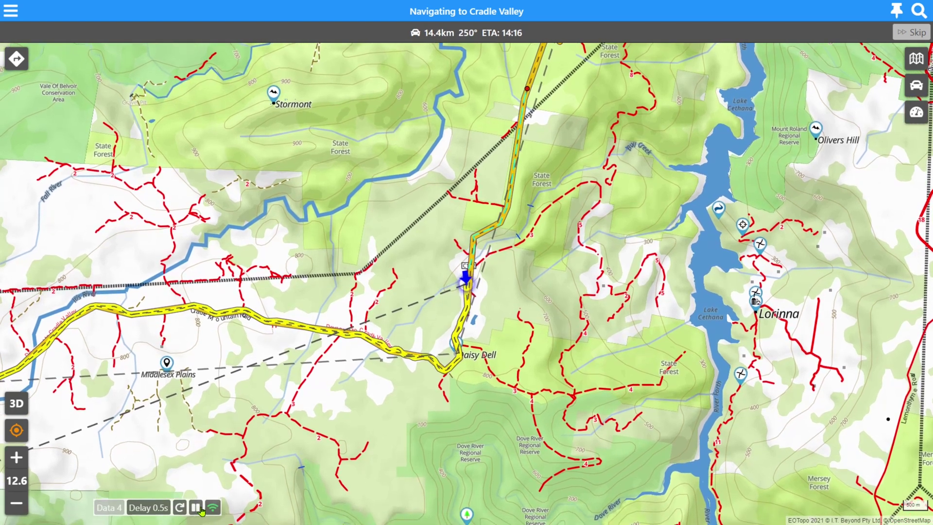
{"action": "left_click", "coordinate": [196, 507]}
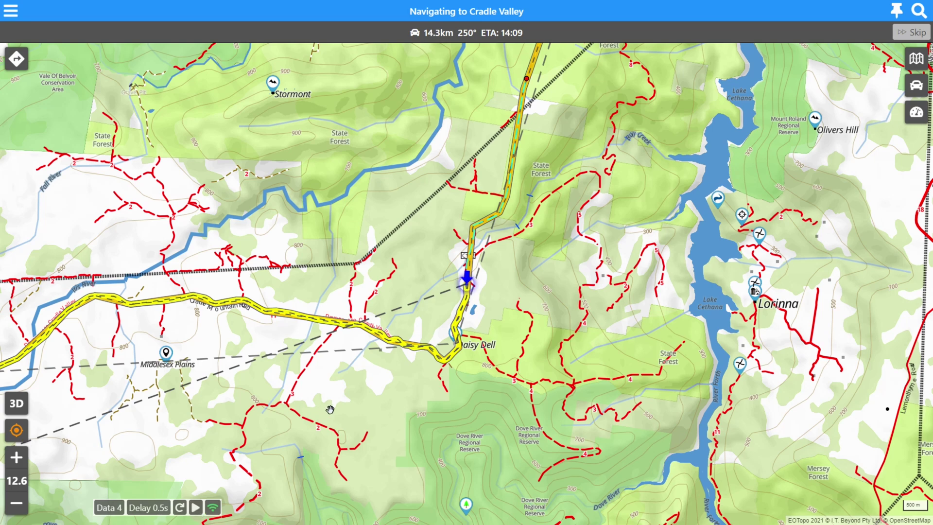
{"action": "left_click_drag", "start_coordinate": [314, 382], "coordinate": [501, 408]}
{"action": "left_click_drag", "start_coordinate": [466, 179], "coordinate": [448, 246]}
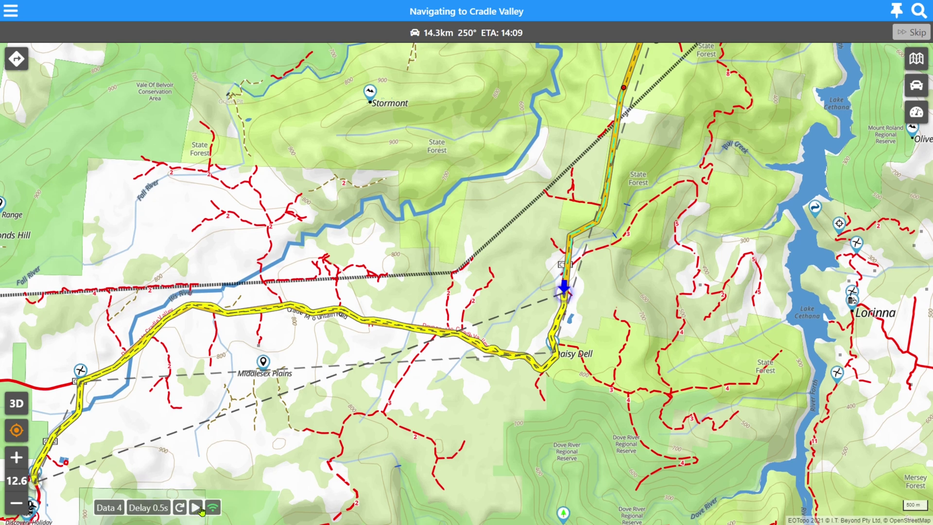
Step: Set playback delay to 1s, resume playback, pan around, then release GPS lock to show the grid reference
{"action": "left_click", "coordinate": [170, 510]}
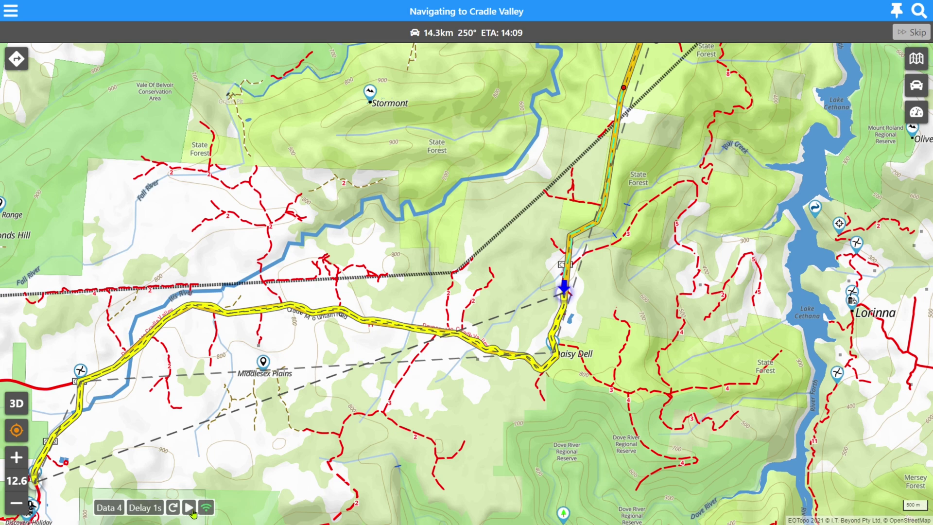
{"action": "left_click", "coordinate": [193, 509]}
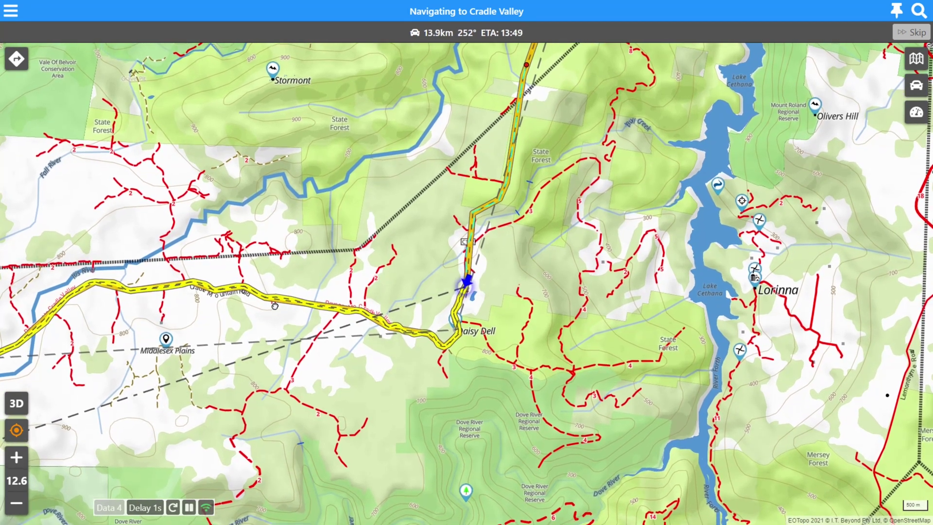
{"action": "mouse_move", "coordinate": [388, 392]}
{"action": "left_mouse_down"}
{"action": "mouse_move", "coordinate": [520, 468]}
{"action": "mouse_move", "coordinate": [549, 502]}
{"action": "left_mouse_up"}
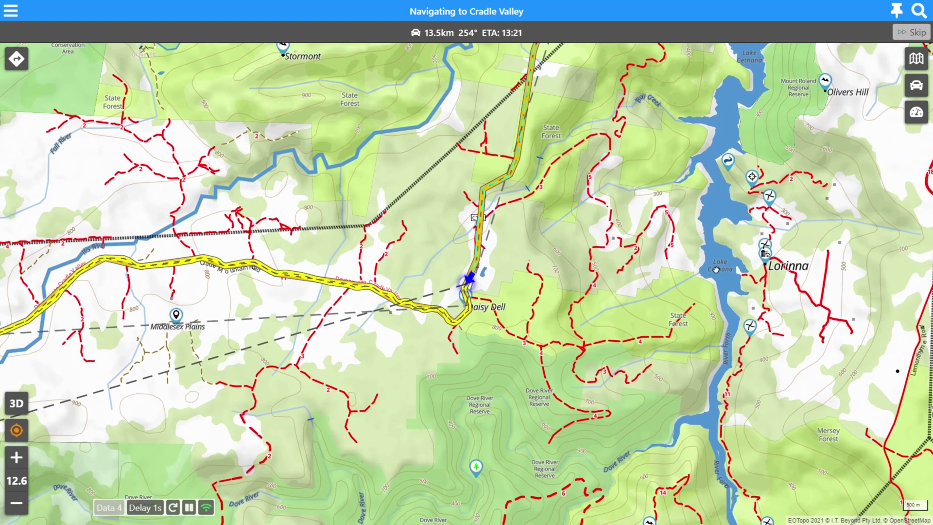
{"action": "left_click_drag", "start_coordinate": [716, 270], "coordinate": [364, 404]}
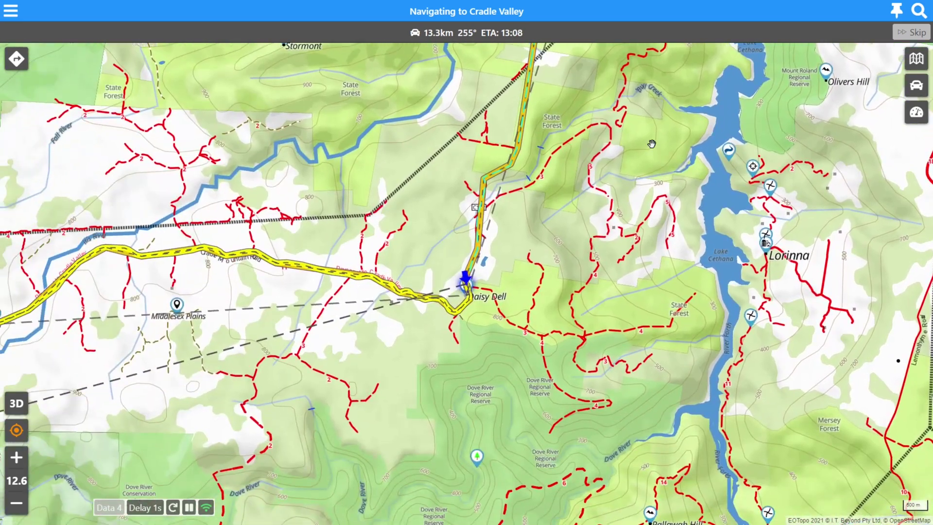
{"action": "left_click_drag", "start_coordinate": [628, 127], "coordinate": [565, 403]}
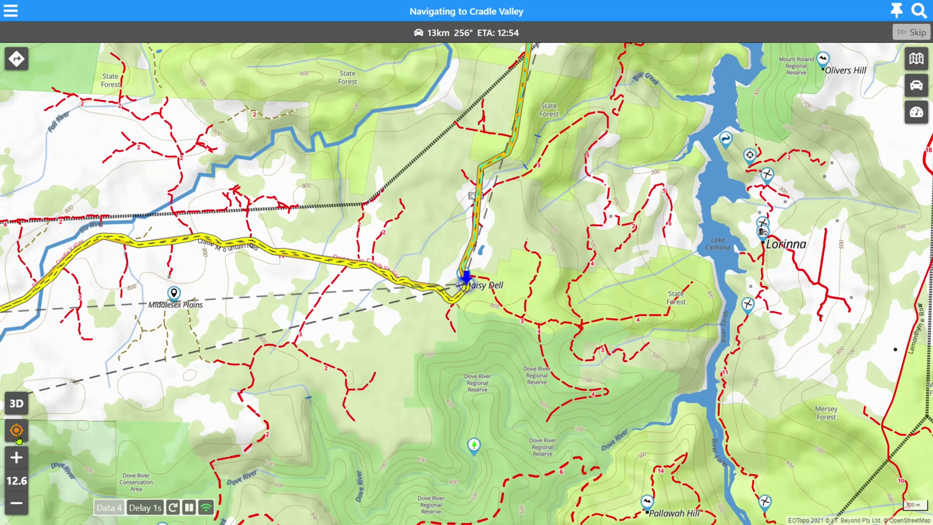
{"action": "left_click", "coordinate": [16, 437]}
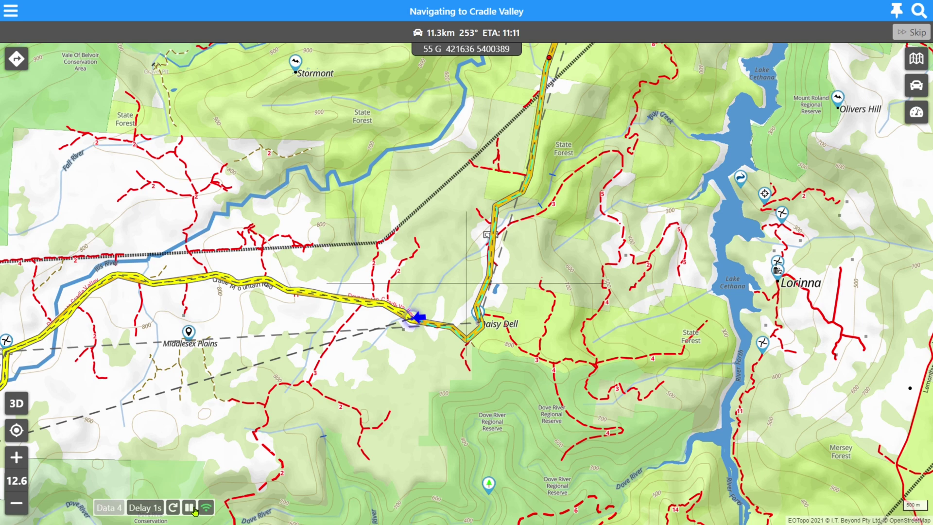
Step: Pause playback at 11.3 km remaining and pan west past Middlesex Plains toward Belvoir Road
{"action": "left_click", "coordinate": [194, 509]}
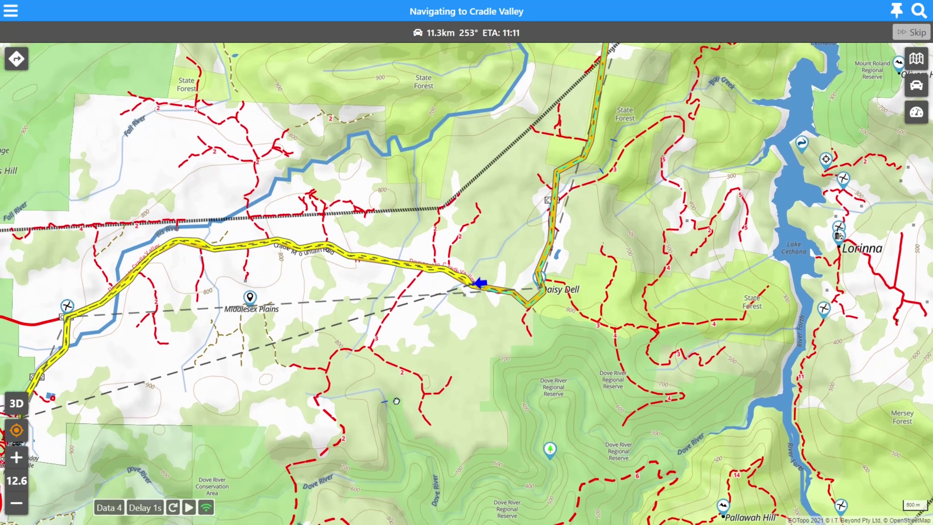
{"action": "left_click_drag", "start_coordinate": [396, 401], "coordinate": [609, 500]}
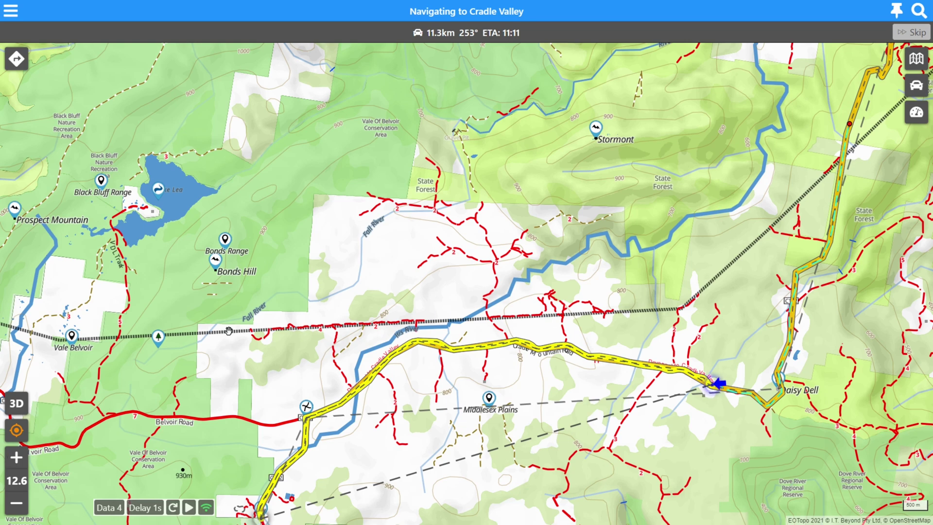
{"action": "left_click_drag", "start_coordinate": [694, 183], "coordinate": [631, 141]}
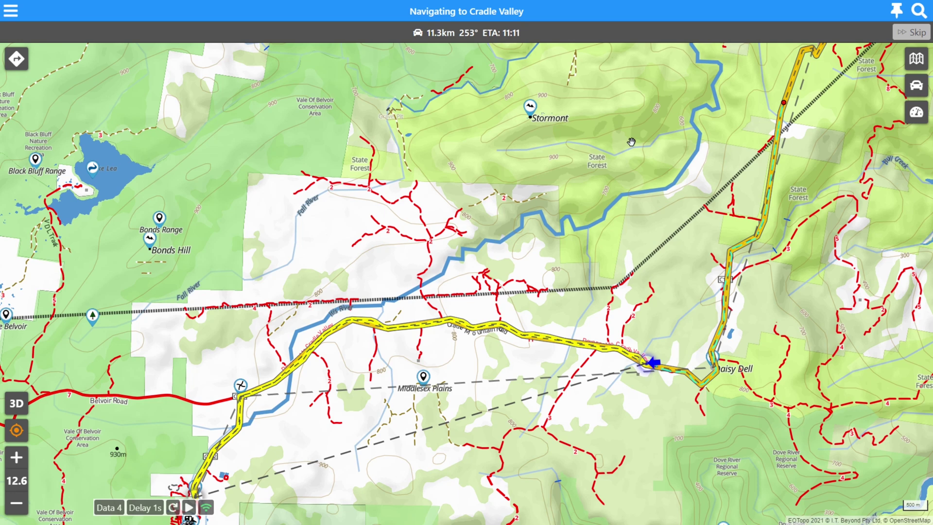